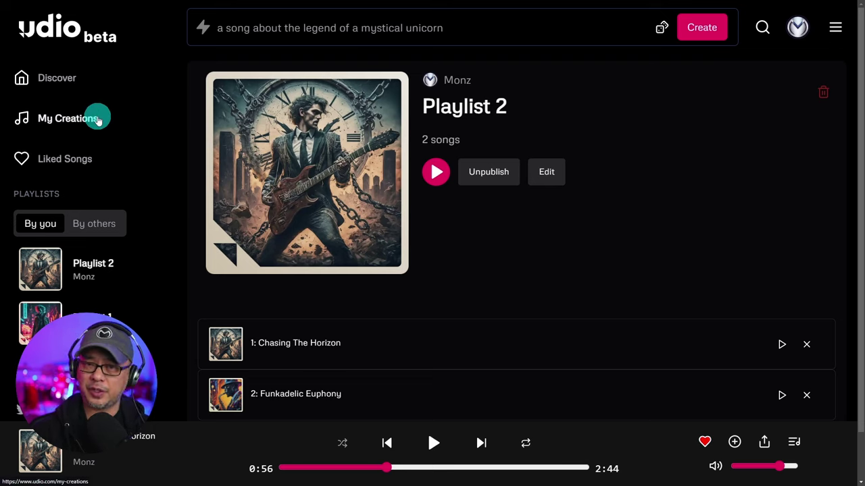
Describe the song as 'alternative rock, male vocals, dark, song about a drunken cab driver' and choose Custom lyrics.
{"action": "left_click", "coordinate": [462, 33]}
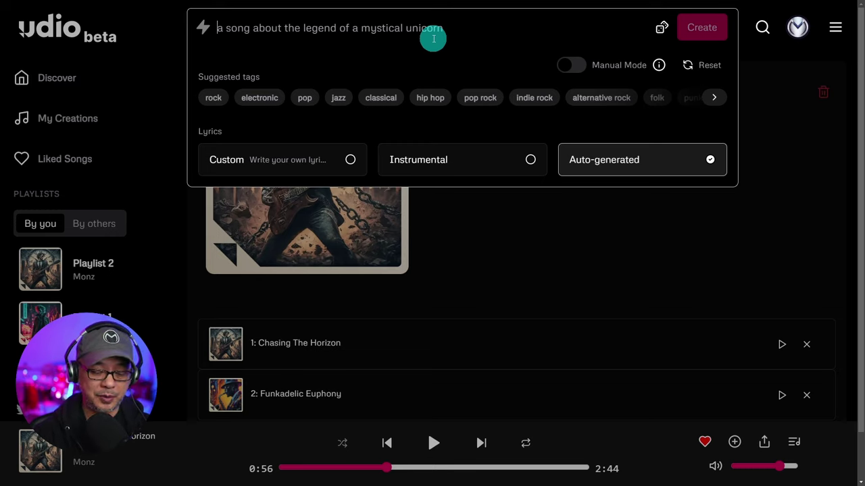
{"action": "type", "text": "alternative rock"}
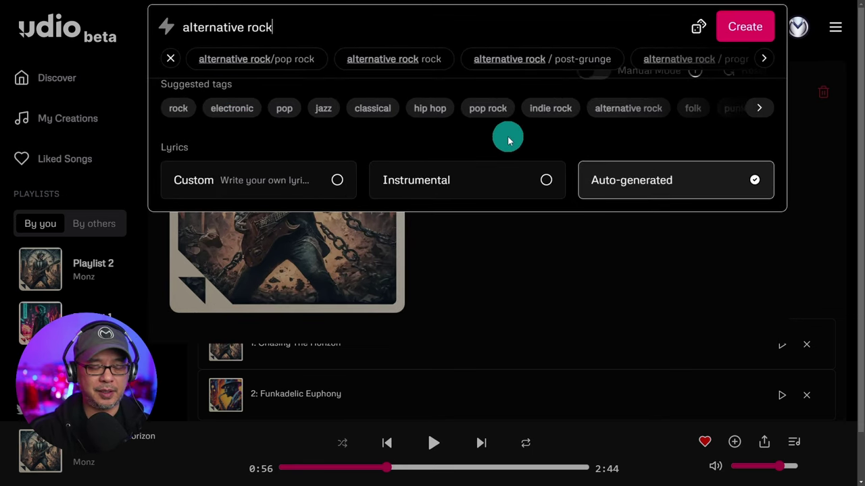
{"action": "type", "text": ", ,m"}
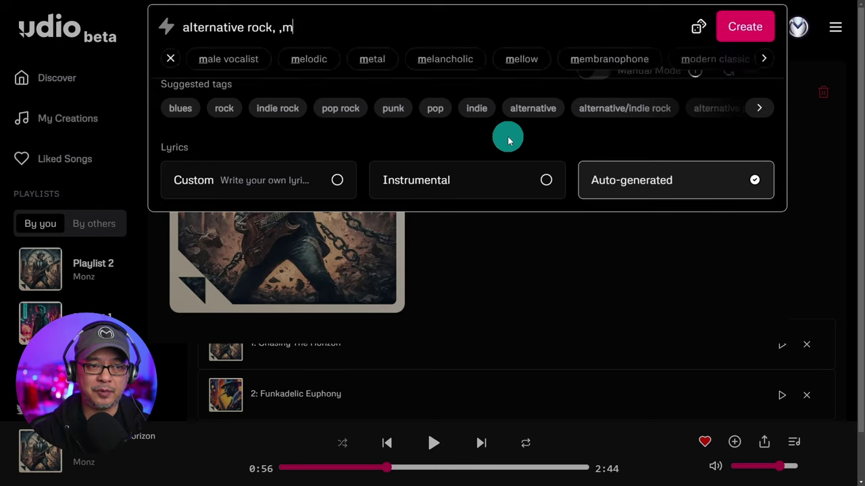
{"action": "key", "text": "BackSpace"}
{"action": "key", "text": "BackSpace"}
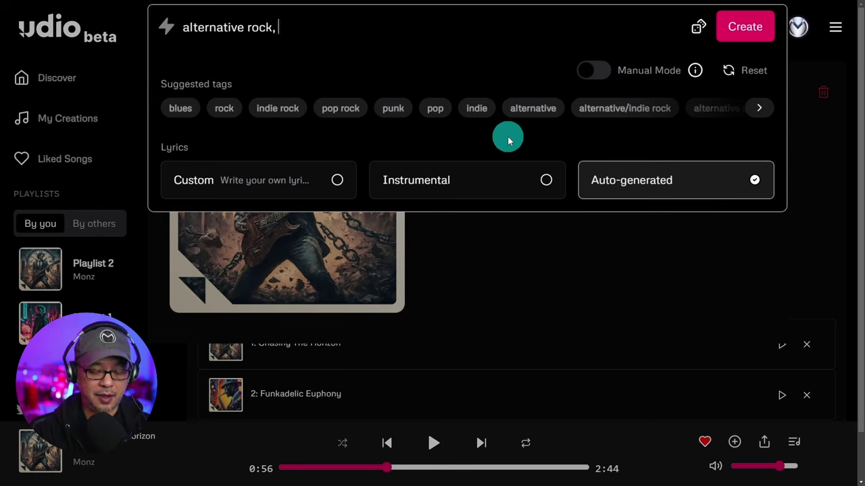
{"action": "type", "text": "male vocals,"}
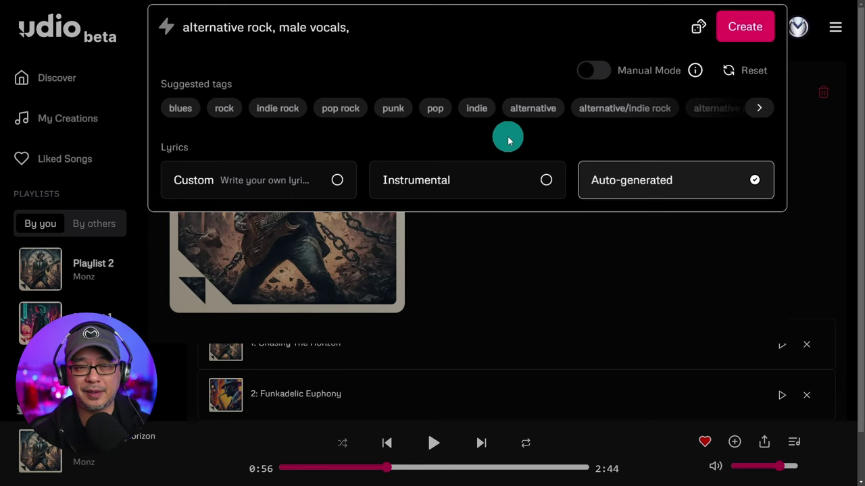
{"action": "type", "text": "dark"}
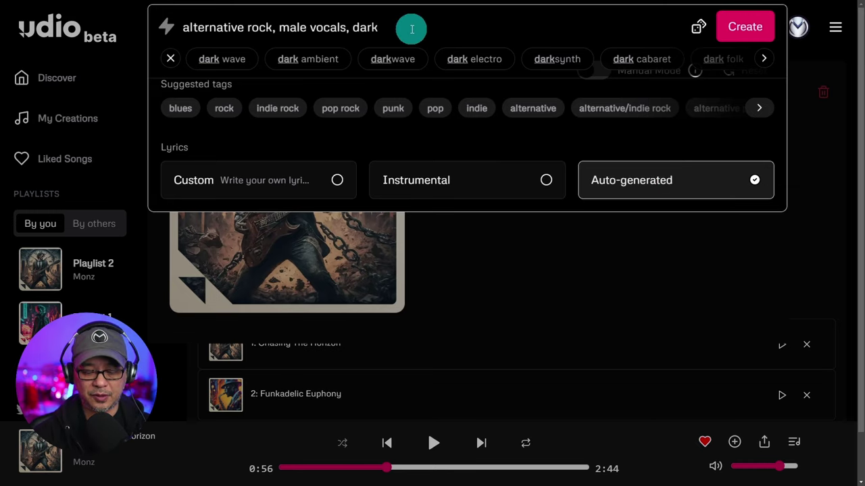
{"action": "type", "text": ", "}
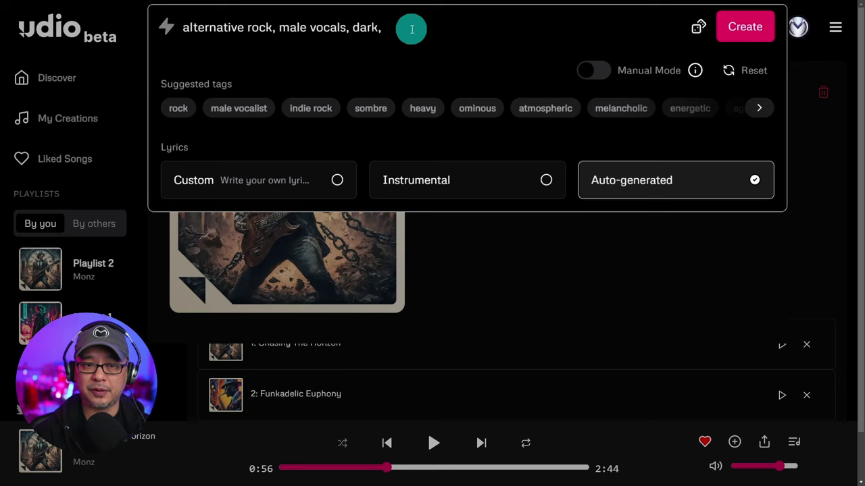
{"action": "type", "text": "song about "}
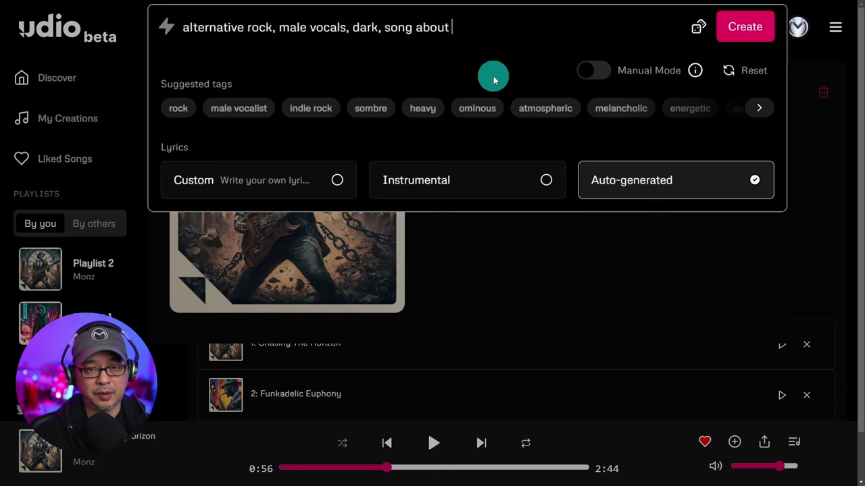
{"action": "type", "text": "a drunken"}
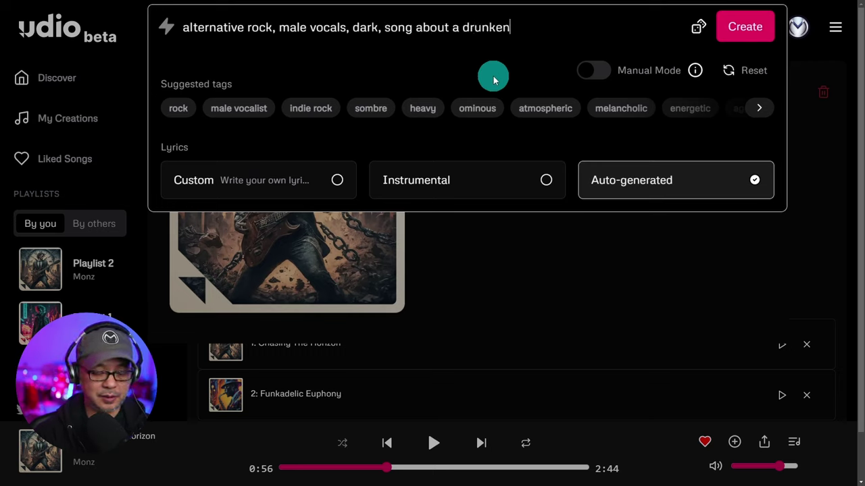
{"action": "type", "text": " cab driver"}
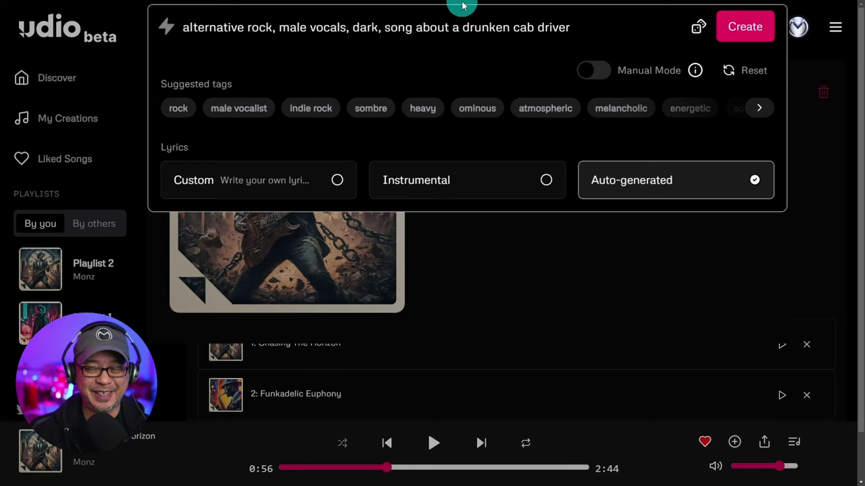
{"action": "left_click", "coordinate": [466, 181]}
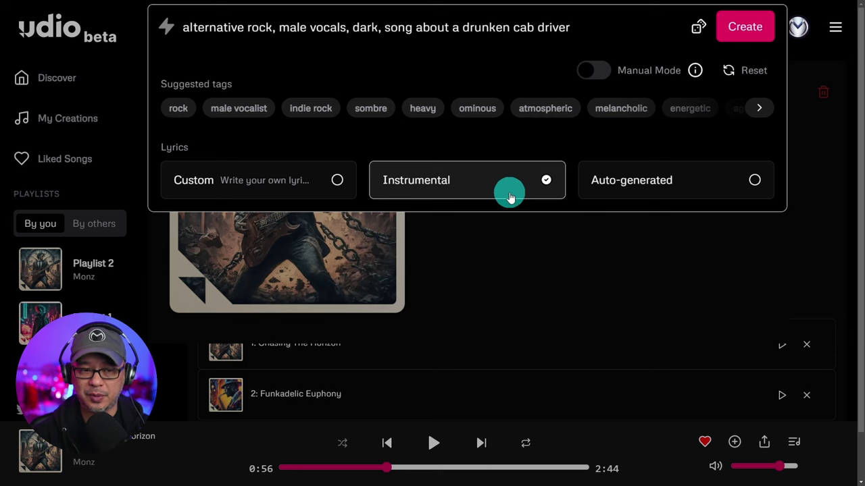
{"action": "left_click", "coordinate": [281, 181]}
Paste the prepared lyrics into the custom lyrics box and delete the blank line under [intro].
{"action": "left_click", "coordinate": [327, 236]}
{"action": "key", "text": "ctrl+v"}
{"action": "scroll", "coordinate": [377, 216], "scroll_direction": "up", "scroll_amount": 5}
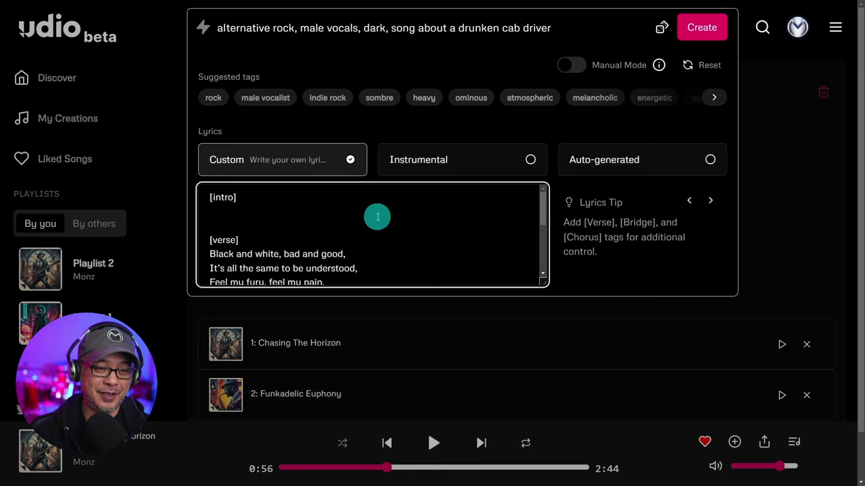
{"action": "left_click", "coordinate": [236, 219]}
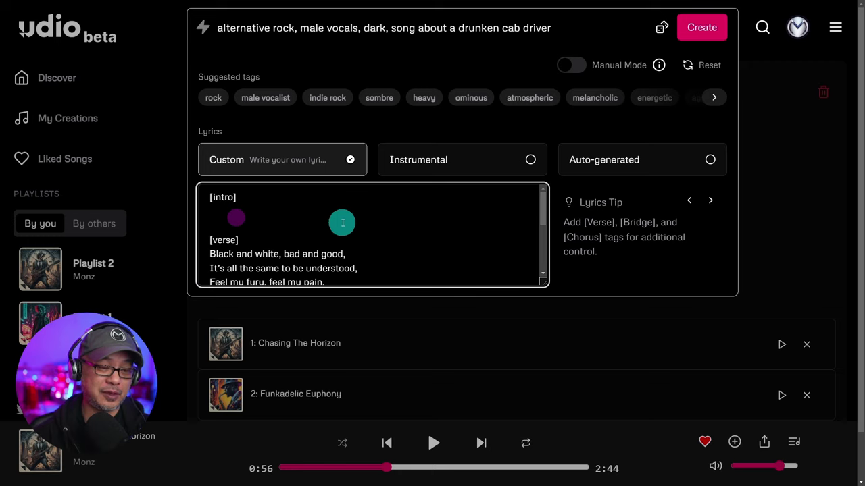
{"action": "key", "text": "BackSpace"}
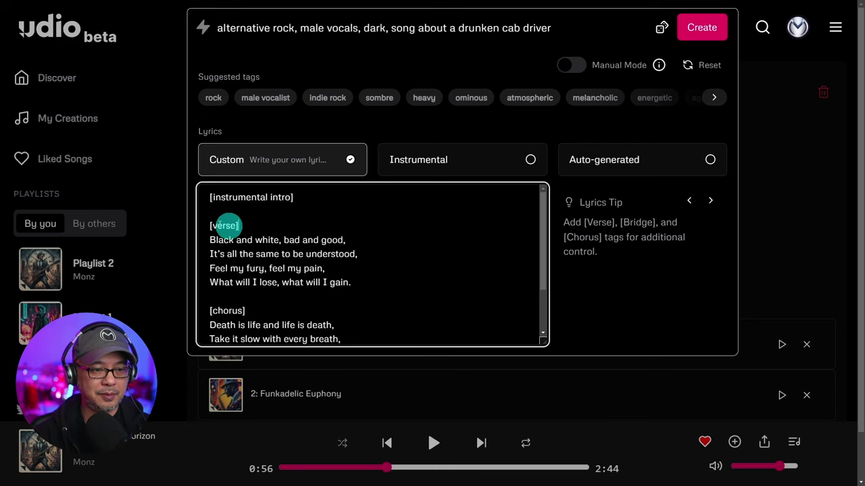
{"action": "scroll", "coordinate": [297, 249], "scroll_direction": "down", "scroll_amount": 2}
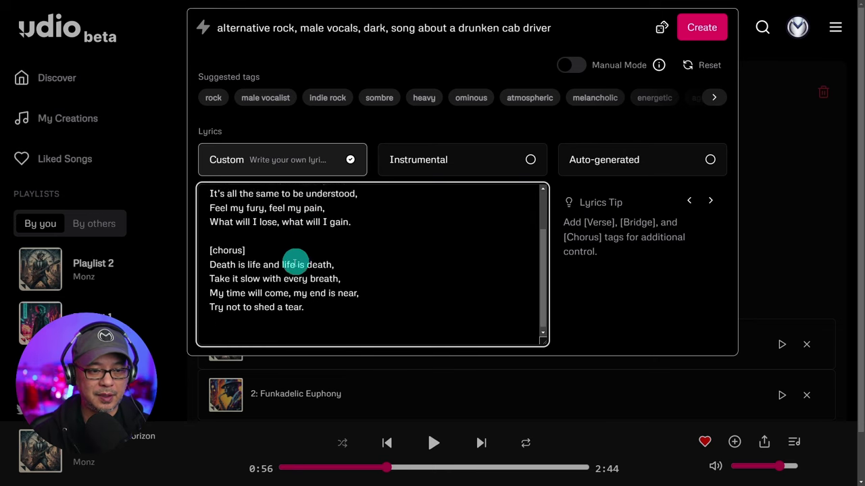
{"action": "scroll", "coordinate": [288, 264], "scroll_direction": "up", "scroll_amount": 1}
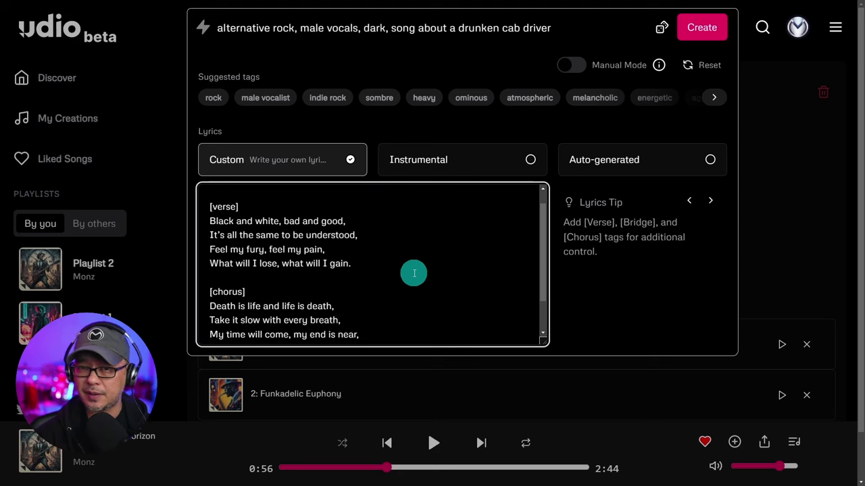
{"action": "scroll", "coordinate": [413, 273], "scroll_direction": "down", "scroll_amount": 1}
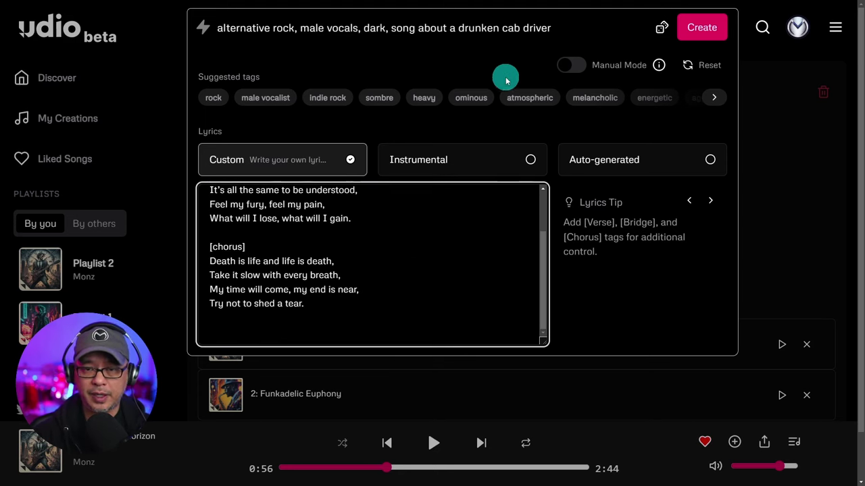
Bring up the Manual Mode info tip.
{"action": "mouse_move", "coordinate": [659, 65]}
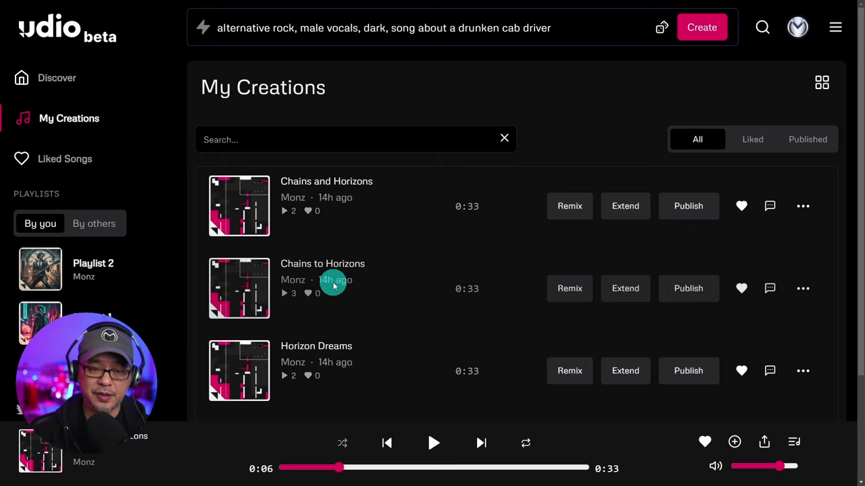
Like the Chains to Horizons track.
{"action": "left_click", "coordinate": [743, 289]}
{"action": "scroll", "coordinate": [511, 286], "scroll_direction": "up", "scroll_amount": 2}
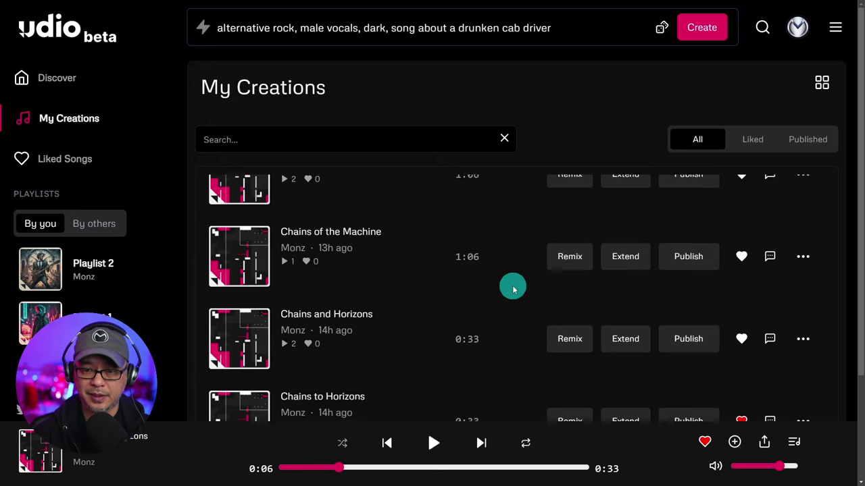
{"action": "scroll", "coordinate": [511, 286], "scroll_direction": "down", "scroll_amount": 6}
{"action": "scroll", "coordinate": [504, 318], "scroll_direction": "up", "scroll_amount": 5}
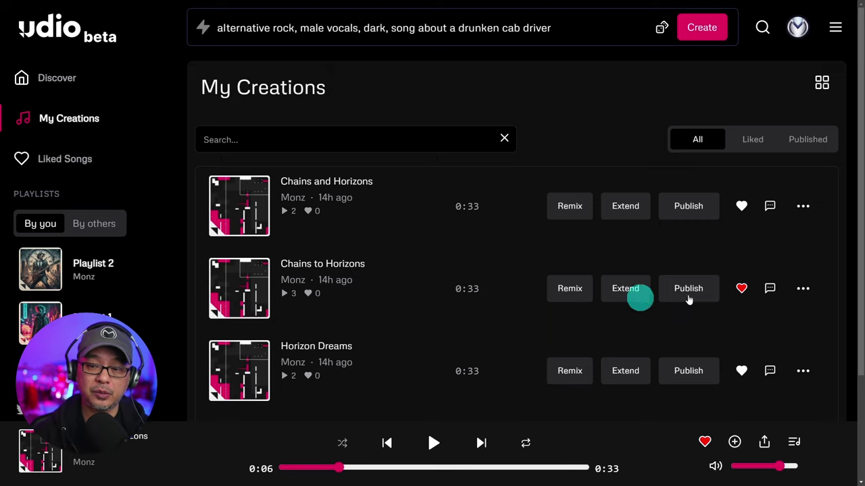
Look at Add to Playlist in the track's options menu, then close the menu.
{"action": "left_click", "coordinate": [804, 289]}
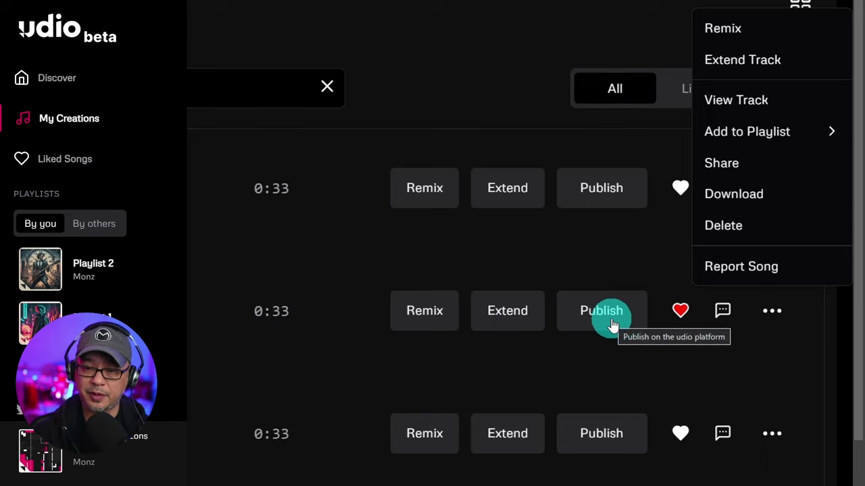
{"action": "mouse_move", "coordinate": [765, 144]}
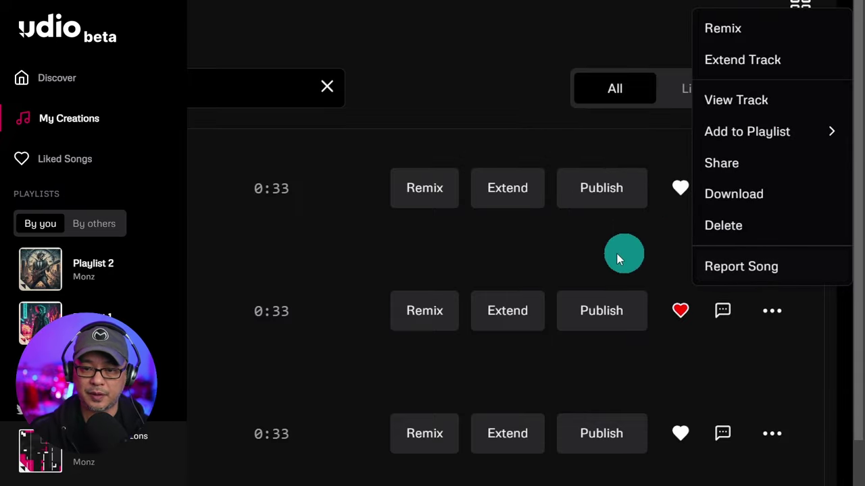
{"action": "left_click", "coordinate": [595, 255]}
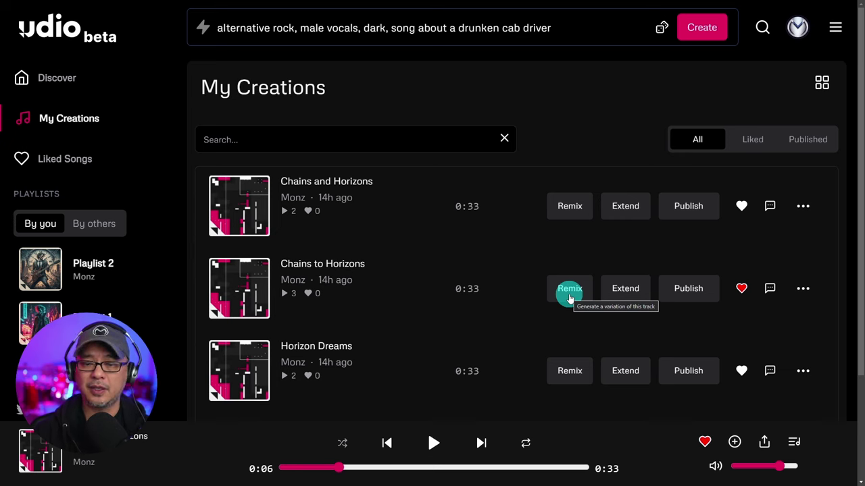
Open Extend for Chains to Horizons and try each placement, ending on Add Outro.
{"action": "left_click", "coordinate": [625, 291]}
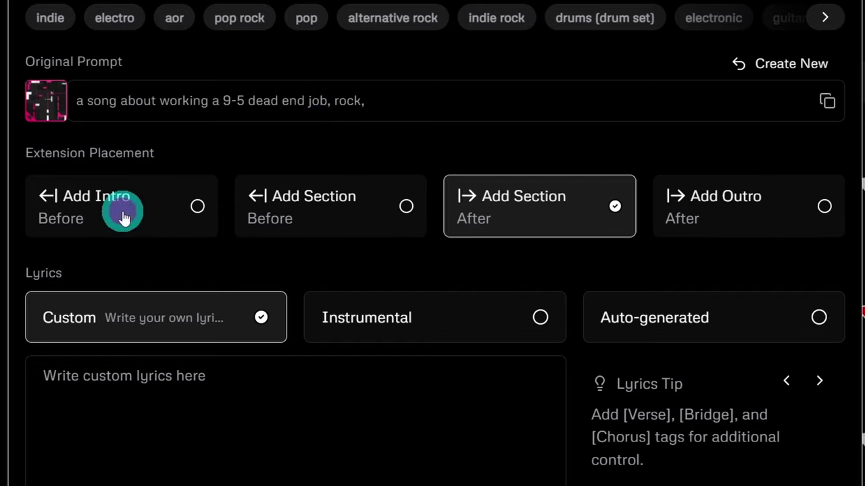
{"action": "left_click", "coordinate": [123, 216]}
{"action": "left_click", "coordinate": [348, 223]}
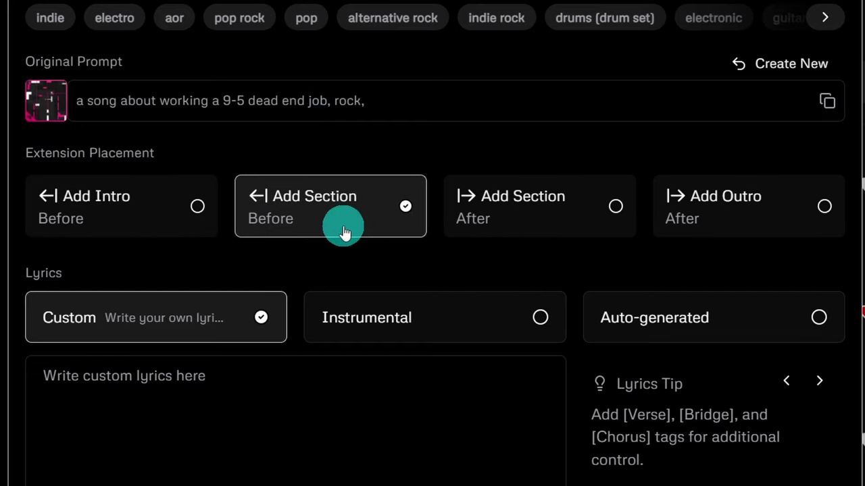
{"action": "left_click", "coordinate": [517, 204]}
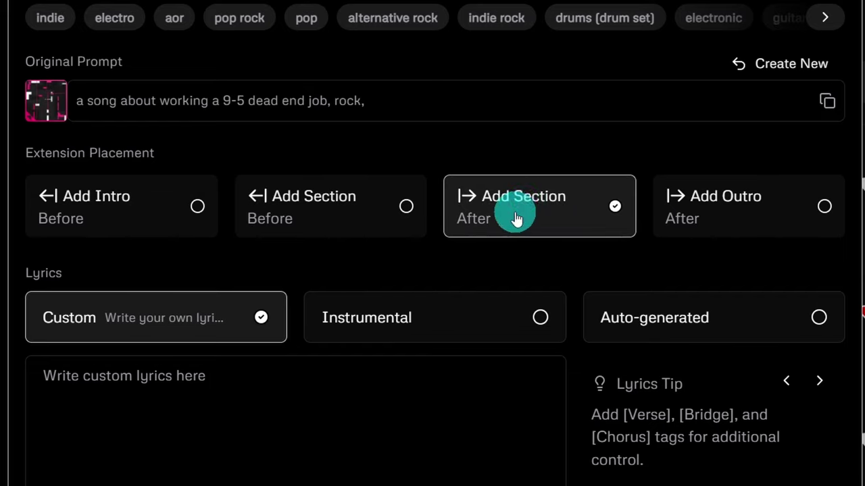
{"action": "left_click", "coordinate": [709, 215]}
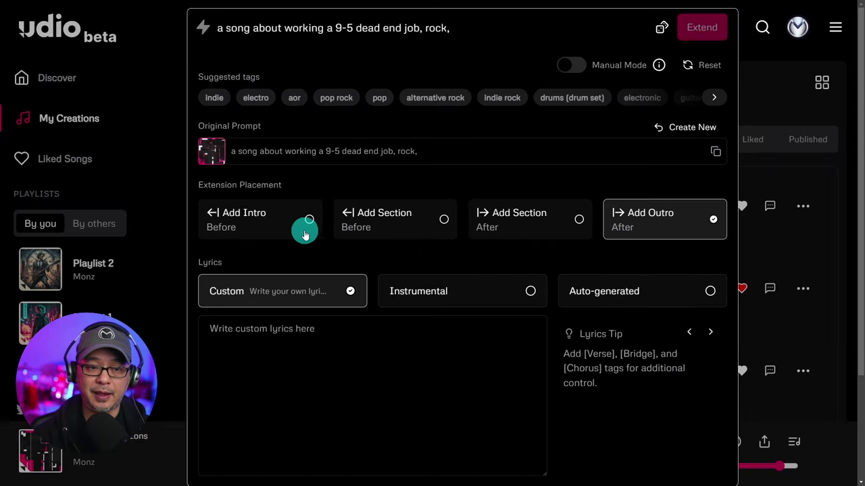
Generate a section after the song using the four verse lines as custom lyrics.
{"action": "left_click", "coordinate": [295, 226]}
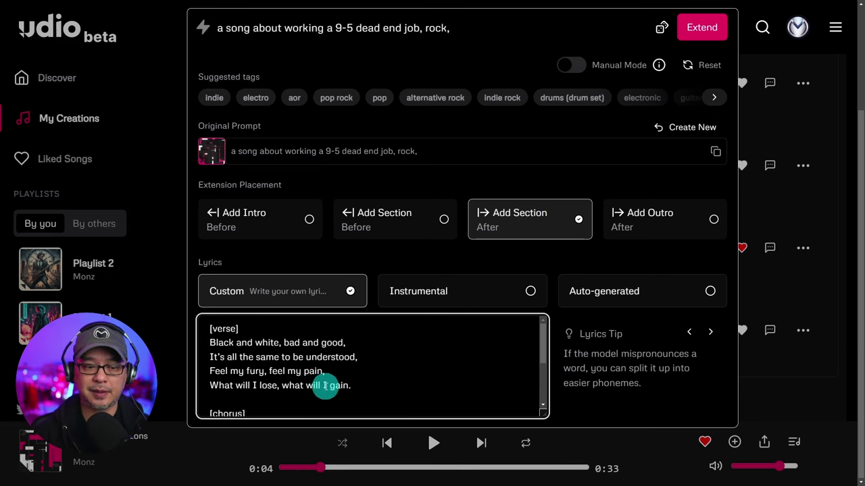
{"action": "scroll", "coordinate": [329, 384], "scroll_direction": "down", "scroll_amount": 1}
{"action": "scroll", "coordinate": [329, 383], "scroll_direction": "down", "scroll_amount": 1}
{"action": "scroll", "coordinate": [329, 384], "scroll_direction": "up", "scroll_amount": 2}
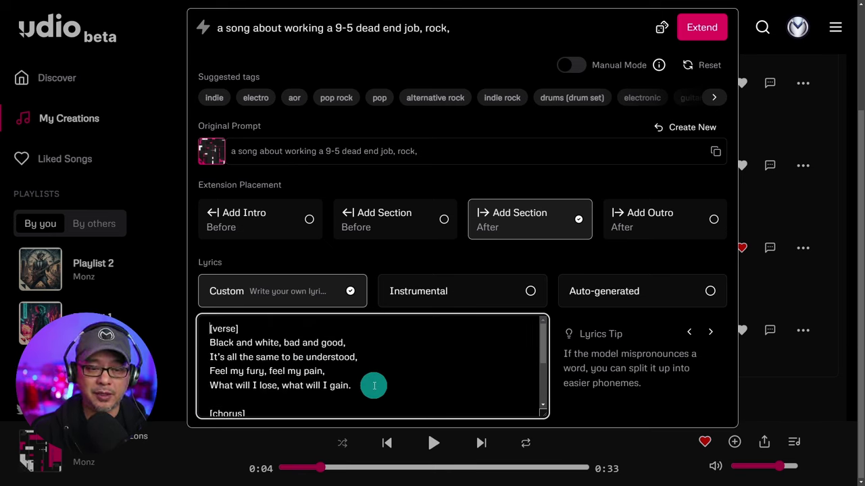
{"action": "scroll", "coordinate": [369, 385], "scroll_direction": "down", "scroll_amount": 2}
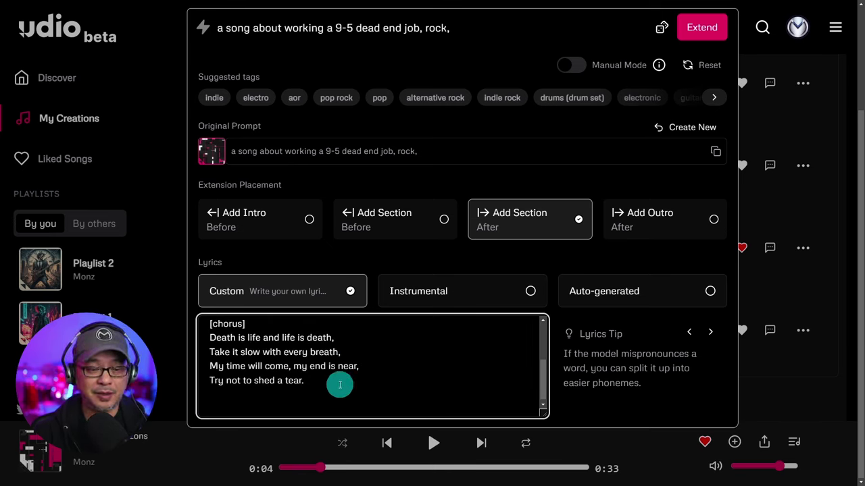
{"action": "left_click_drag", "start_coordinate": [341, 392], "coordinate": [198, 328]}
{"action": "scroll", "coordinate": [368, 375], "scroll_direction": "up", "scroll_amount": 2}
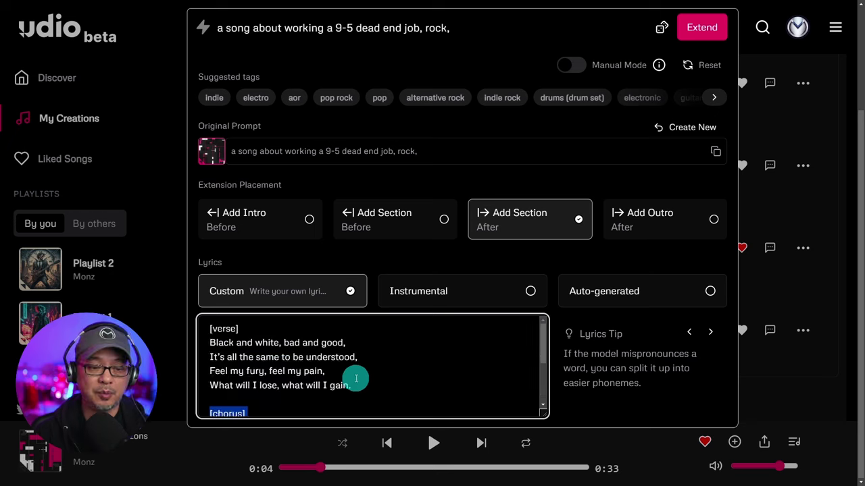
{"action": "left_click_drag", "start_coordinate": [359, 386], "coordinate": [209, 343]}
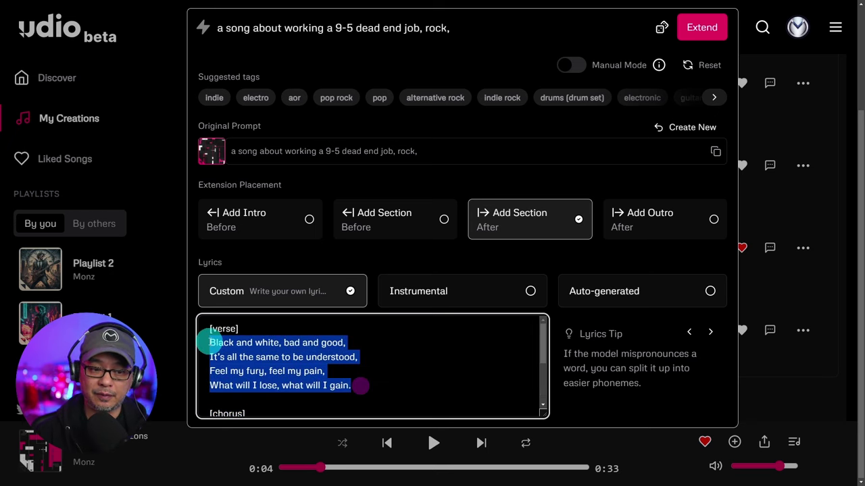
{"action": "left_click", "coordinate": [711, 38]}
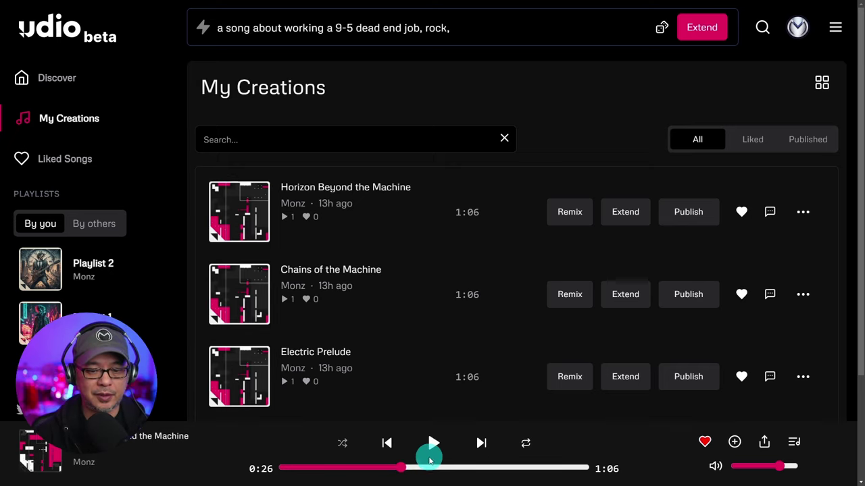
Play the new 1:06 track, then pause it.
{"action": "left_click", "coordinate": [431, 447]}
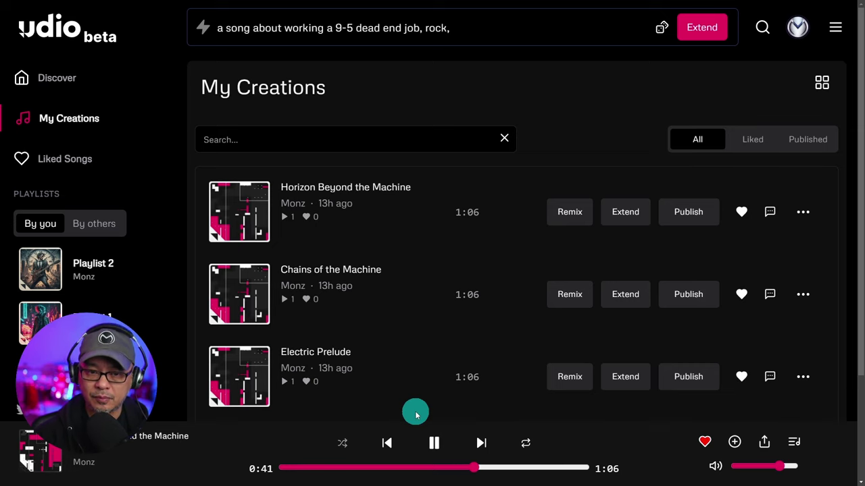
{"action": "left_click", "coordinate": [433, 443]}
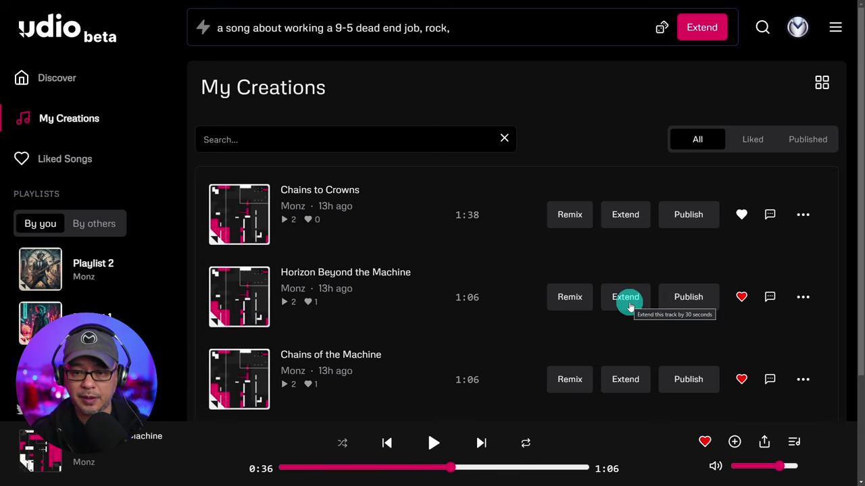
Extend the track using the pasted bridge and chorus lyrics.
{"action": "left_click", "coordinate": [628, 304]}
{"action": "left_click", "coordinate": [373, 340]}
{"action": "key", "text": "ctrl+v"}
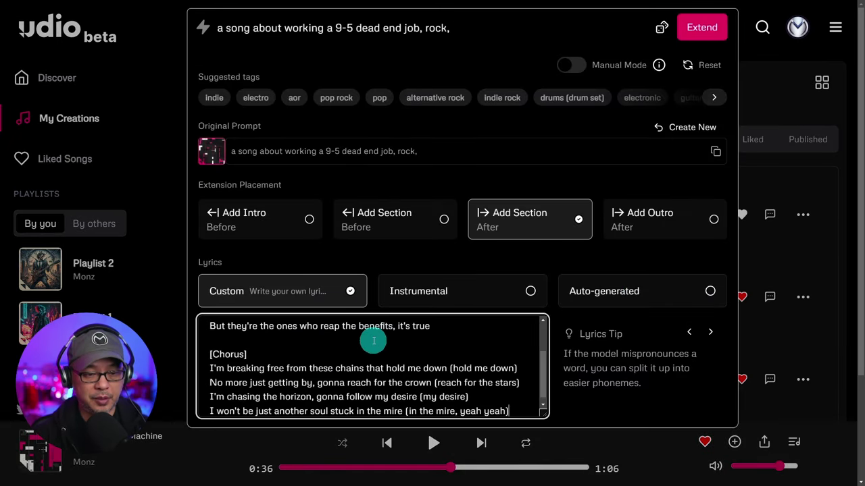
{"action": "scroll", "coordinate": [440, 356], "scroll_direction": "up", "scroll_amount": 2}
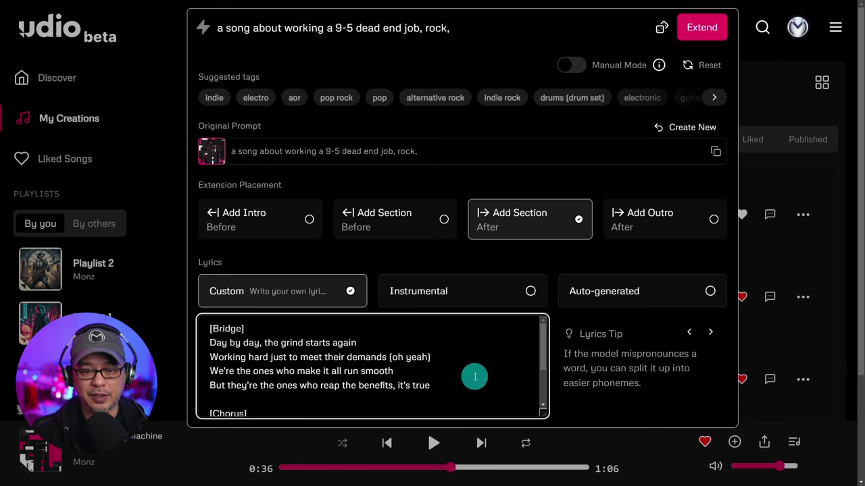
{"action": "left_click_drag", "start_coordinate": [458, 390], "coordinate": [226, 342]}
{"action": "scroll", "coordinate": [456, 369], "scroll_direction": "down", "scroll_amount": 3}
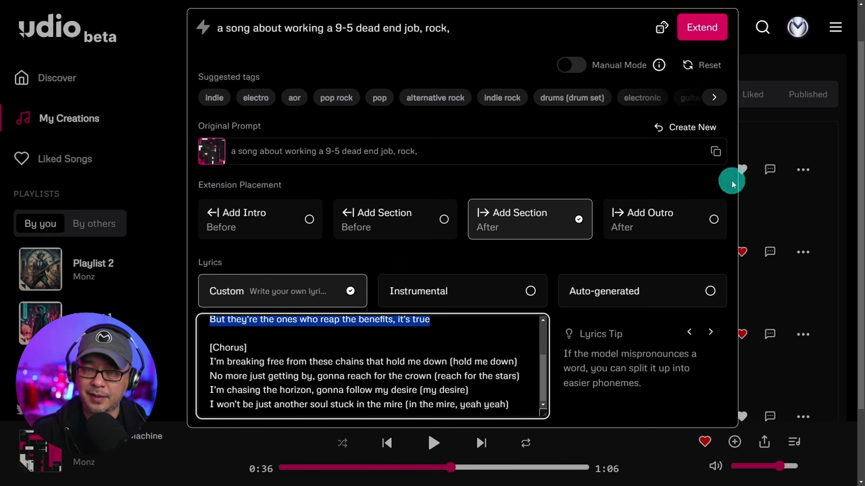
{"action": "left_click", "coordinate": [772, 245]}
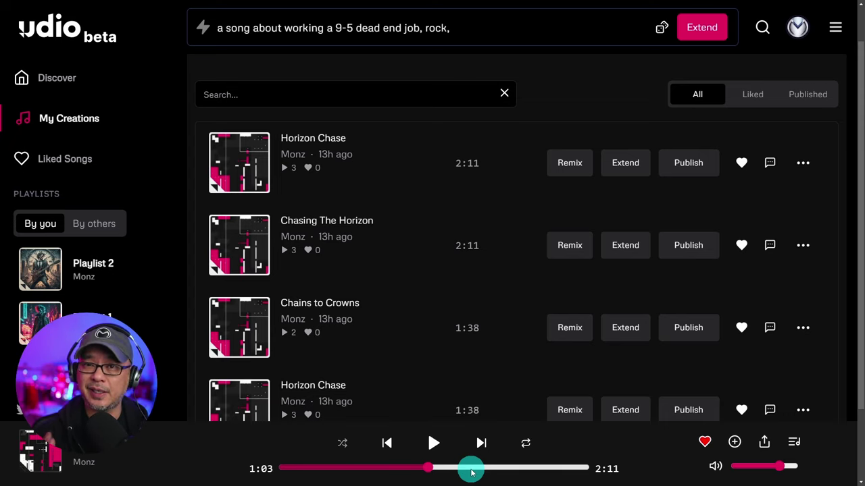
Play the 2:11 Horizon Chase, then stop it.
{"action": "left_click", "coordinate": [242, 165]}
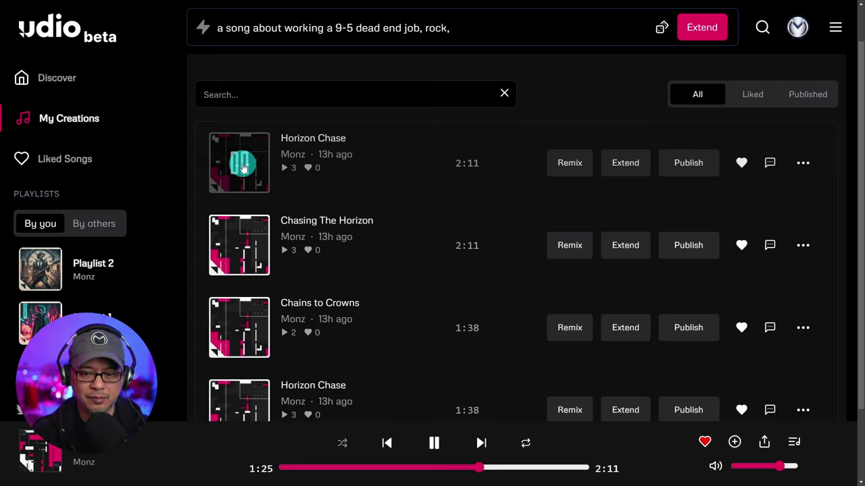
{"action": "left_click", "coordinate": [243, 166]}
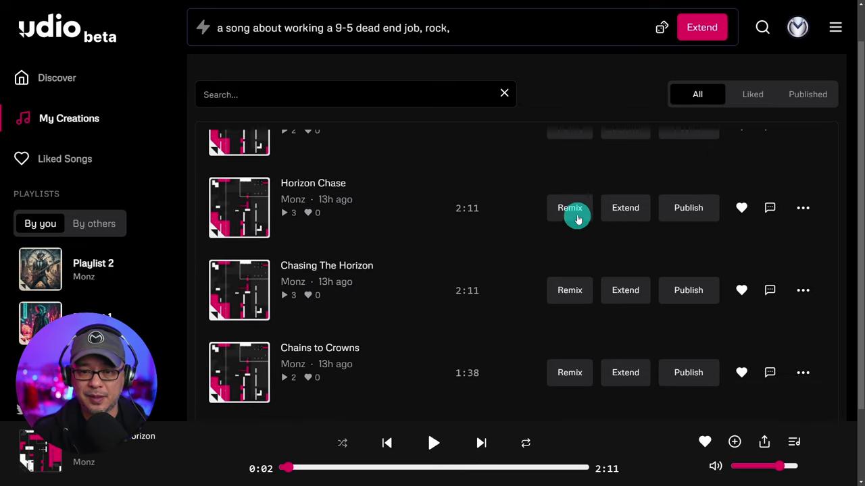
Extend Horizon Chase with an intro before it, using '[instrumental intro]' as the lyrics.
{"action": "left_click", "coordinate": [622, 209]}
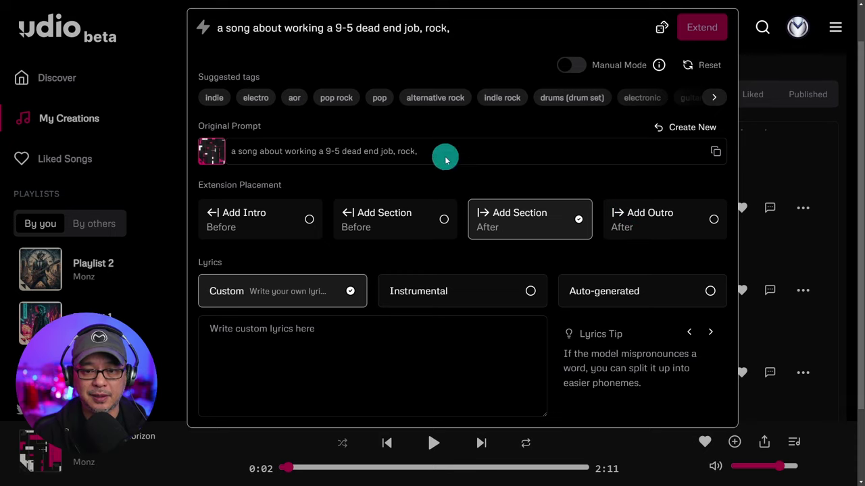
{"action": "left_click", "coordinate": [267, 221]}
{"action": "left_click", "coordinate": [353, 336]}
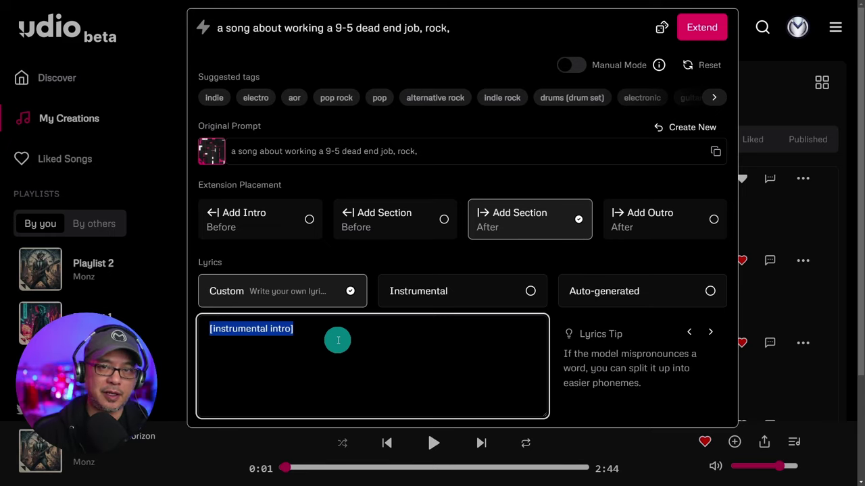
{"action": "left_click", "coordinate": [338, 340]}
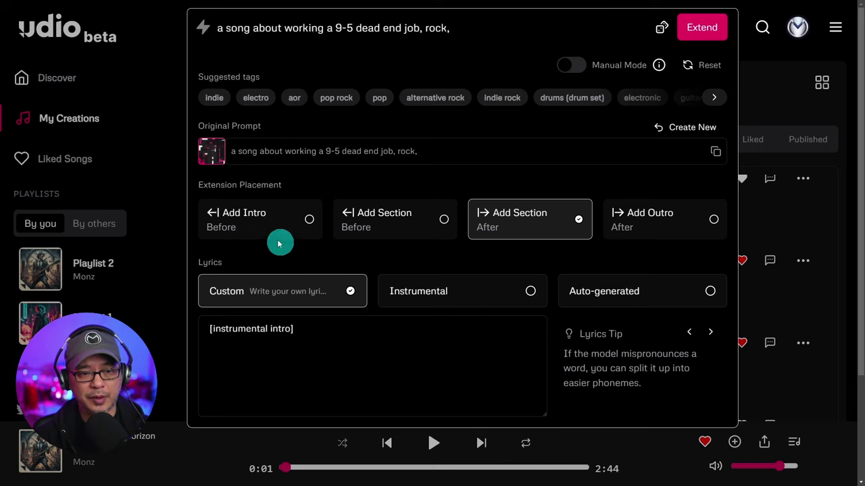
{"action": "left_click", "coordinate": [255, 223]}
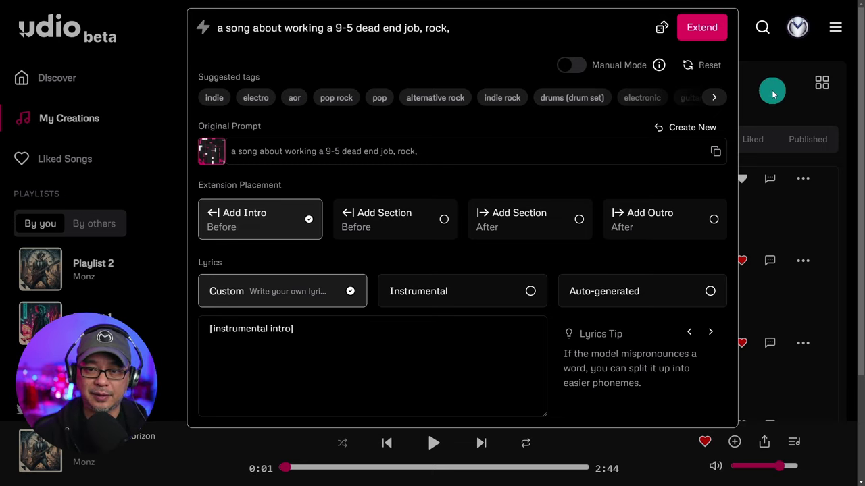
{"action": "left_click", "coordinate": [808, 212]}
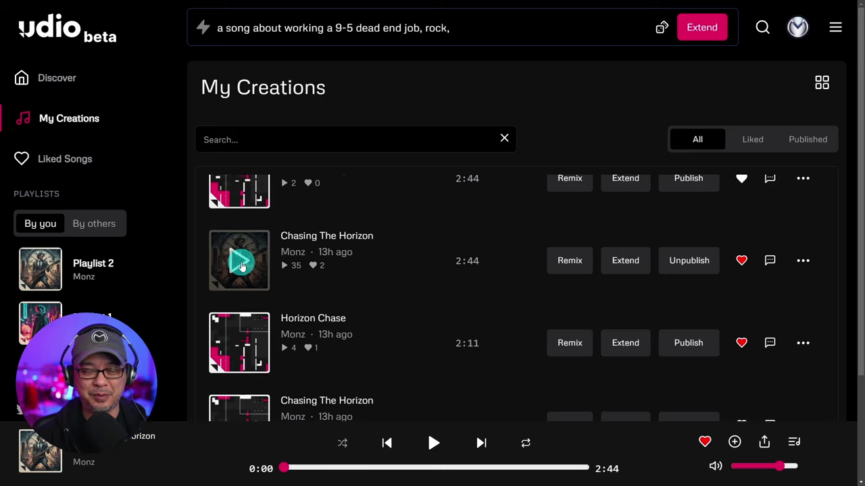
Play the opening of the 2:44 'Chasing The Horizon' track, then pause it.
{"action": "left_click", "coordinate": [241, 263]}
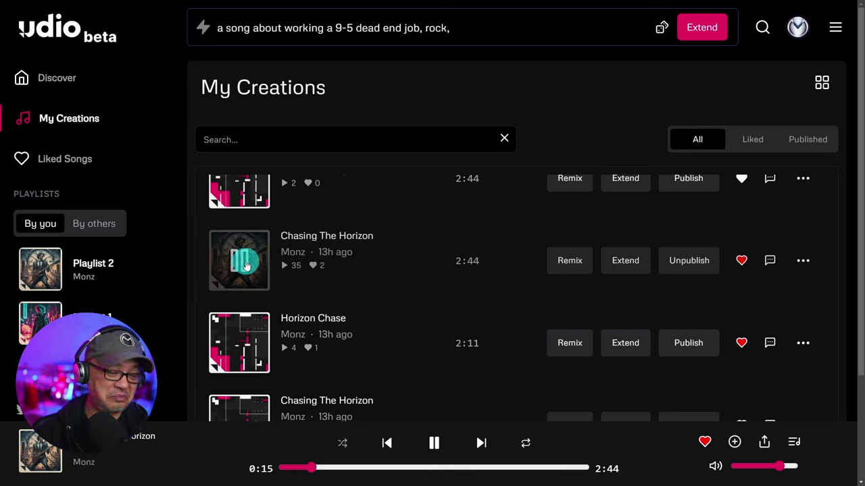
{"action": "left_click", "coordinate": [246, 265]}
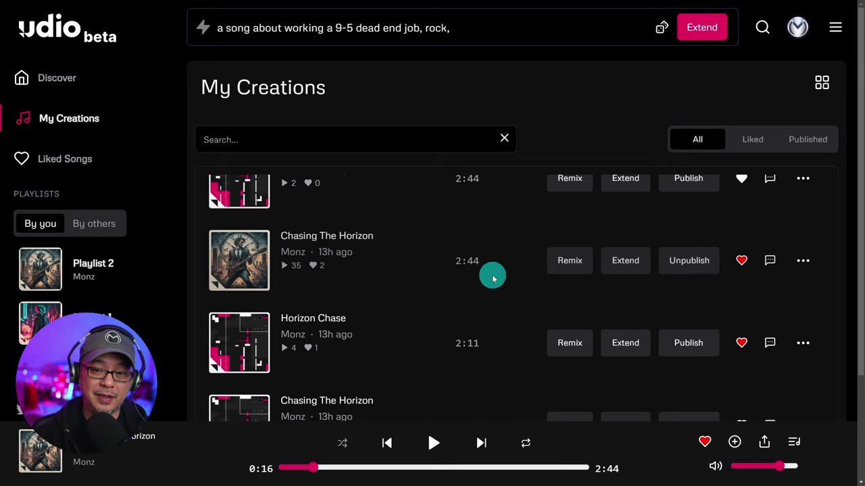
Open the 'Martyr's Solitude' song page and put its details into edit mode.
{"action": "scroll", "coordinate": [514, 275], "scroll_direction": "up", "scroll_amount": 1}
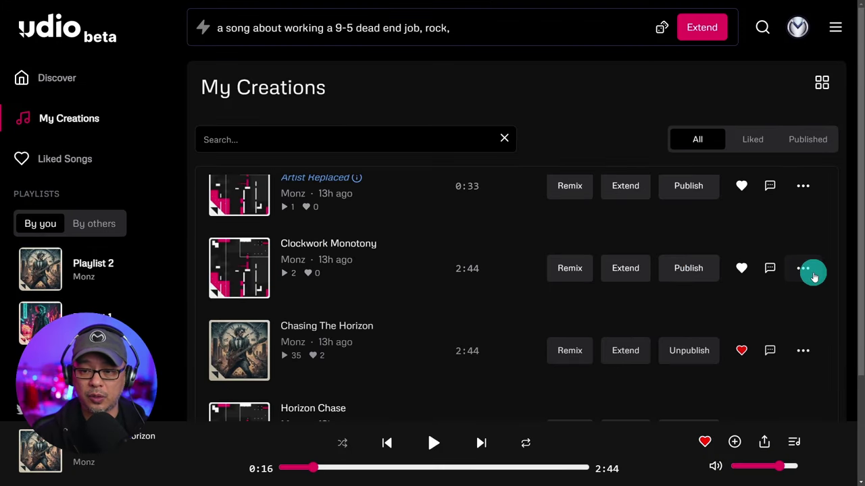
{"action": "left_click", "coordinate": [806, 270]}
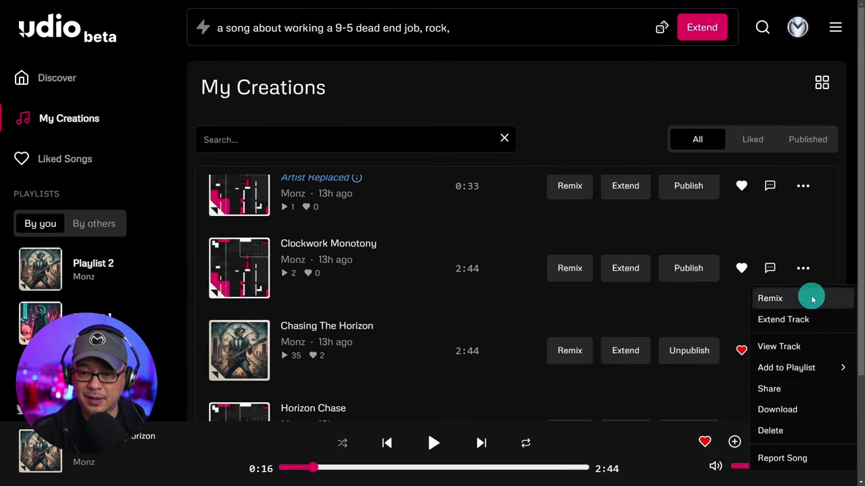
{"action": "left_click", "coordinate": [805, 355]}
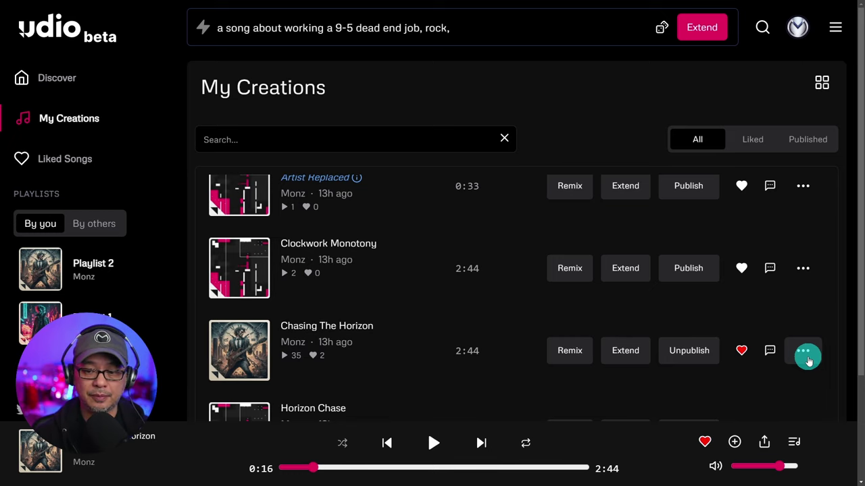
{"action": "scroll", "coordinate": [396, 309], "scroll_direction": "up", "scroll_amount": 5}
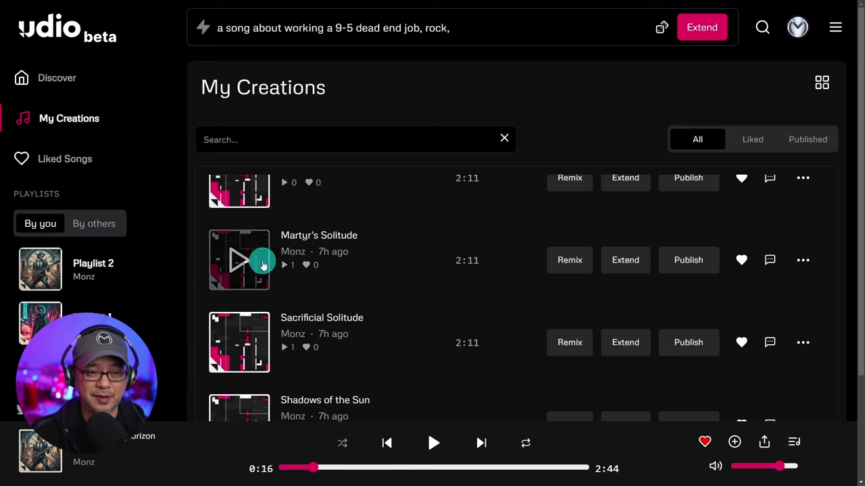
{"action": "left_click", "coordinate": [318, 236]}
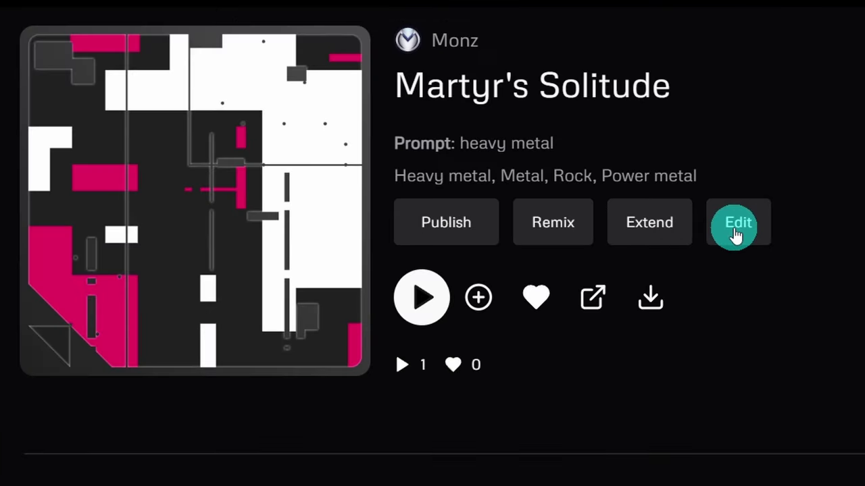
{"action": "left_click", "coordinate": [621, 185]}
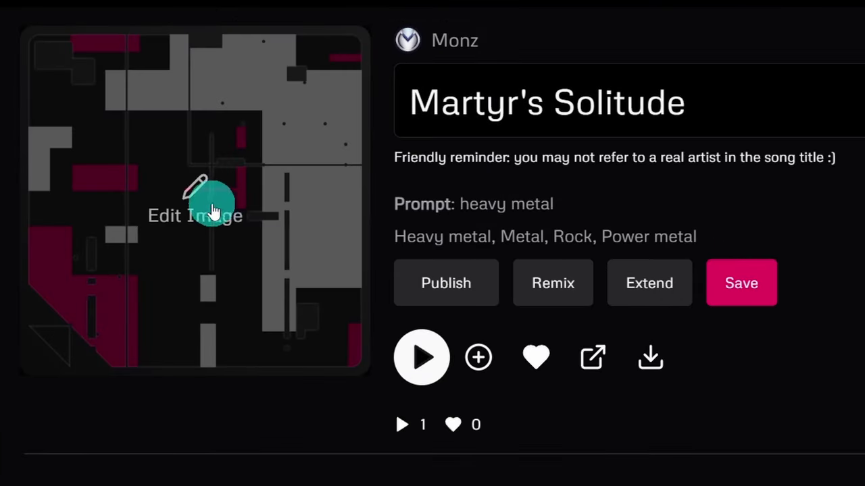
Generate new cover images from the prompt 'rock guitar player'.
{"action": "left_click", "coordinate": [211, 217]}
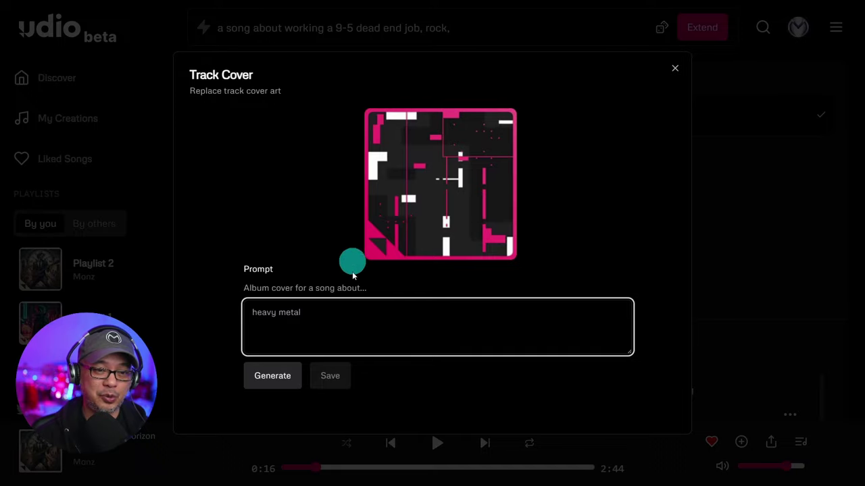
{"action": "left_click", "coordinate": [340, 326]}
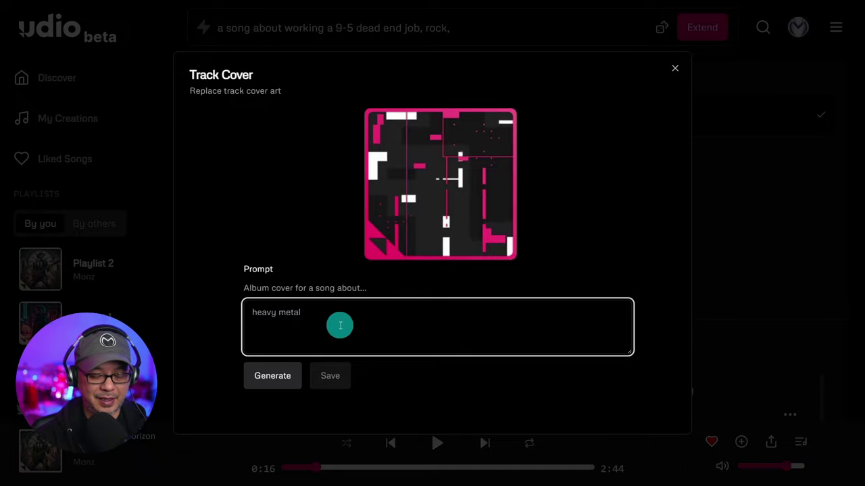
{"action": "key", "text": "ctrl+a"}
{"action": "type", "text": "rock guitar"}
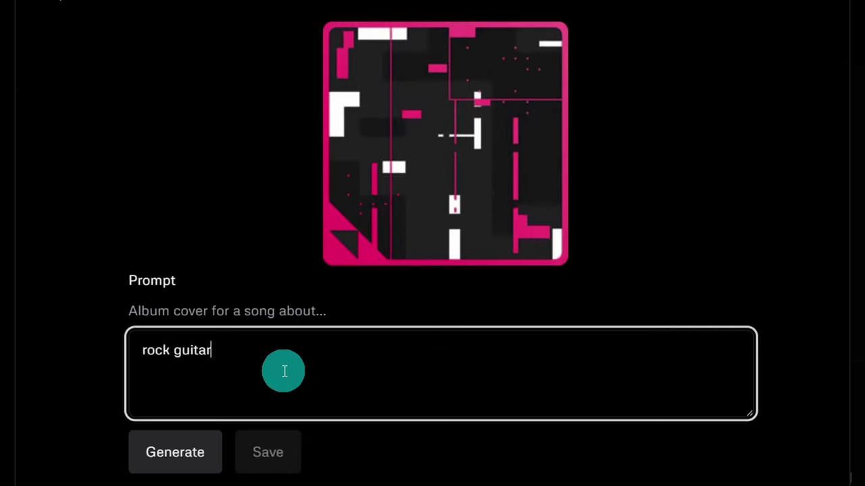
{"action": "type", "text": " player"}
{"action": "left_click", "coordinate": [175, 452]}
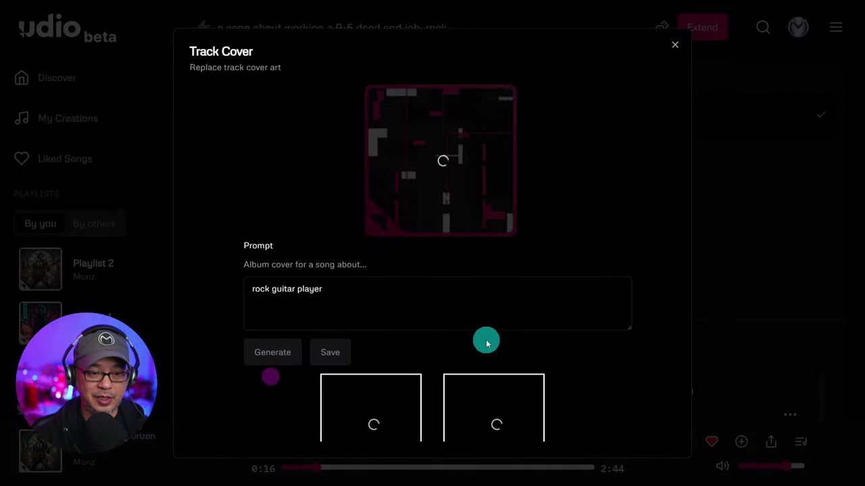
Choose the dark guitarist image as the cover art and save it.
{"action": "scroll", "coordinate": [486, 344], "scroll_direction": "down", "scroll_amount": 1}
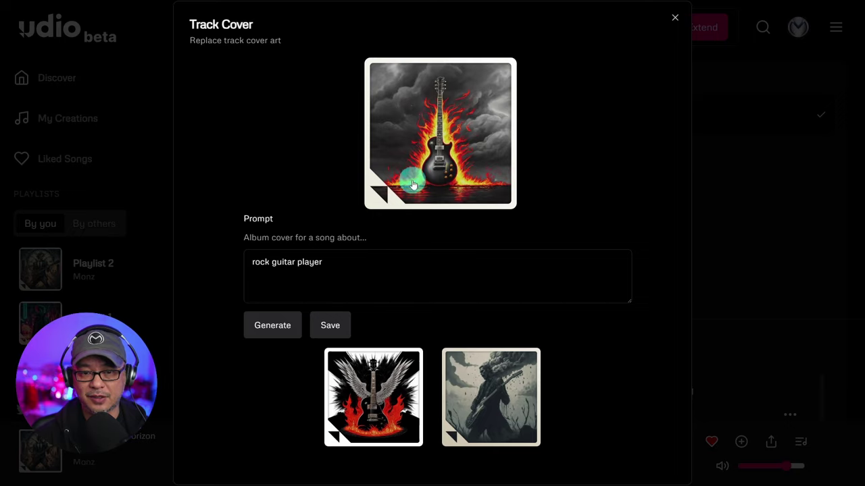
{"action": "left_click", "coordinate": [387, 380]}
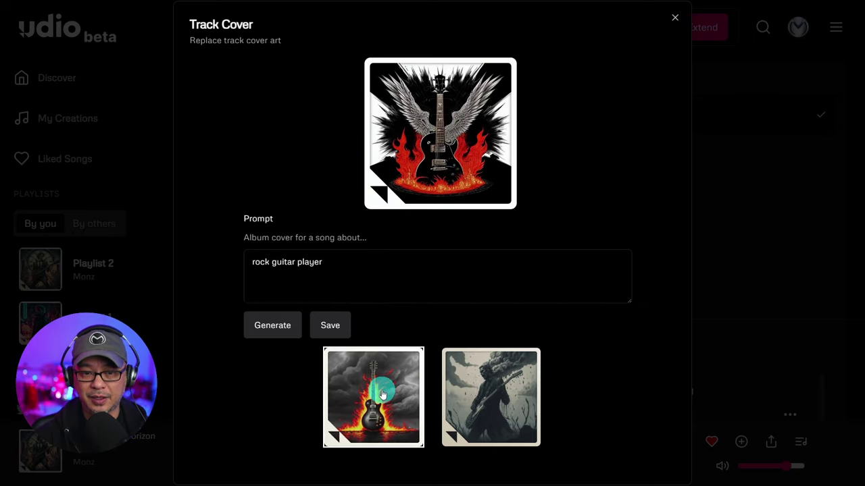
{"action": "left_click", "coordinate": [481, 406]}
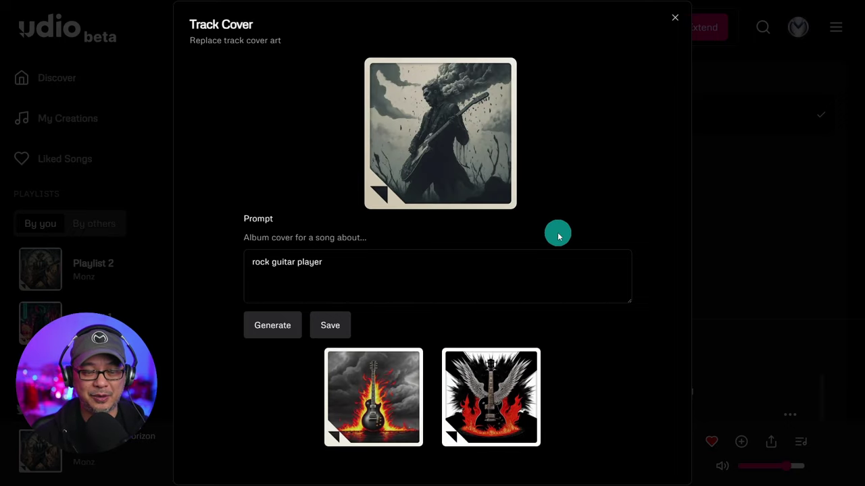
{"action": "left_click", "coordinate": [341, 326]}
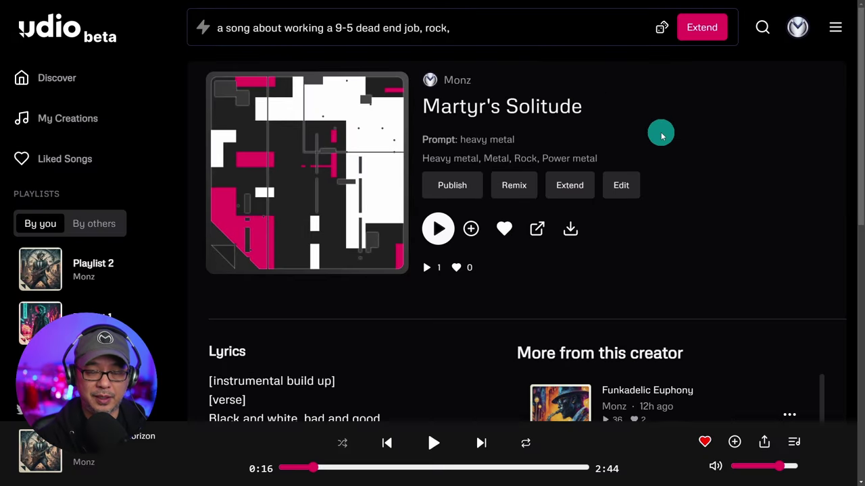
Reload the 'Martyr's Solitude' page to show the dark guitarist cover.
{"action": "key", "text": "F5"}
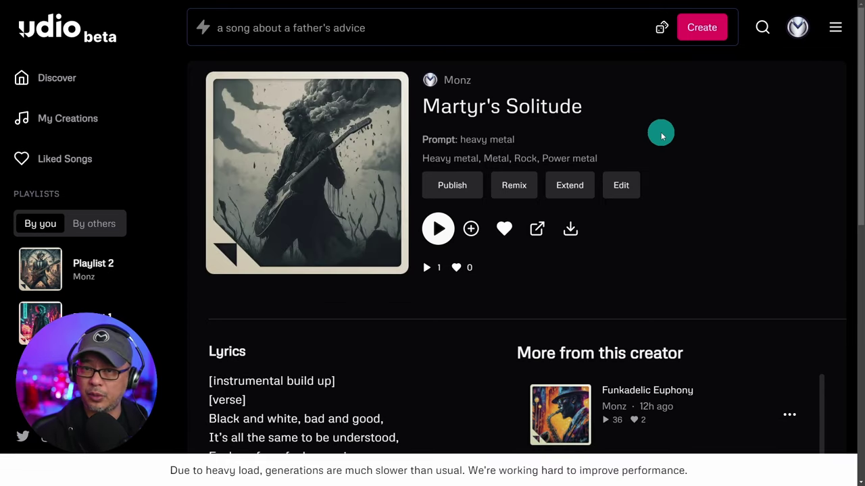